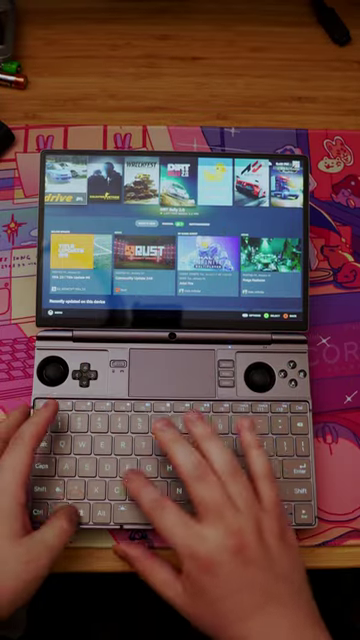
key("super+d")
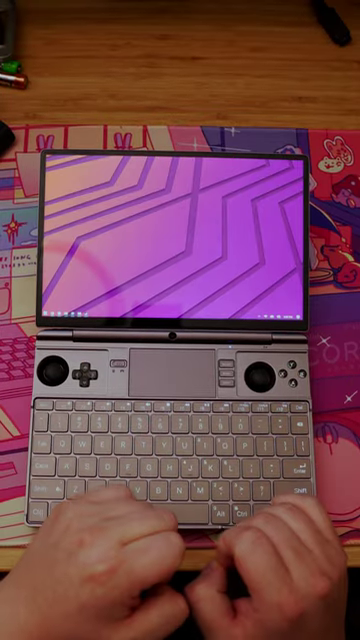